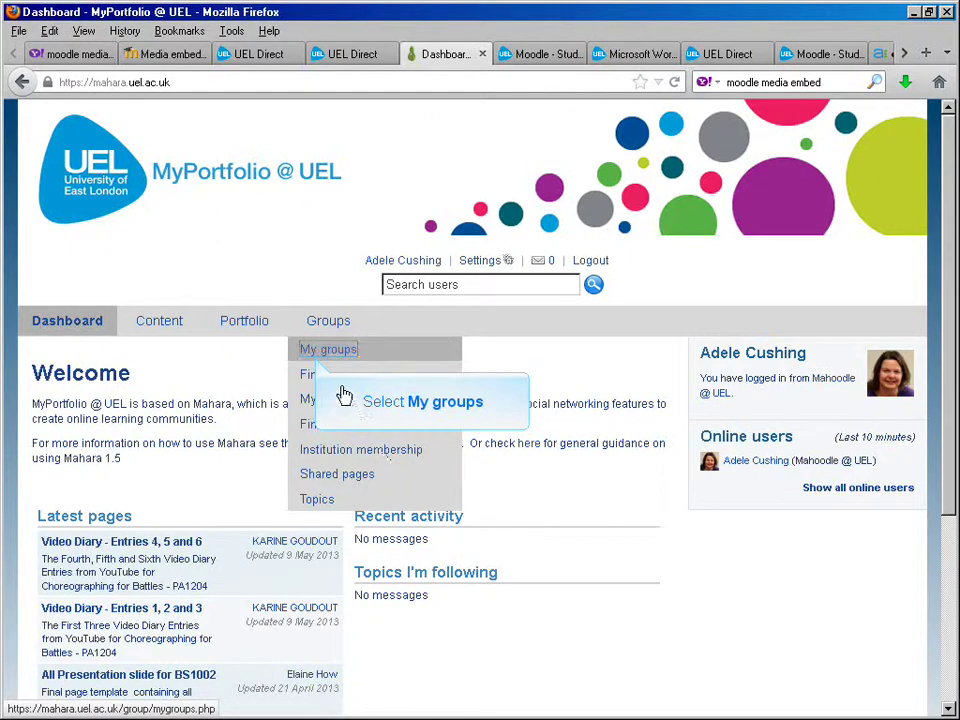
Start a new group named "My first group" with the description "This group is going to review the use of Moodle and MyPortfolio".
click(336, 352)
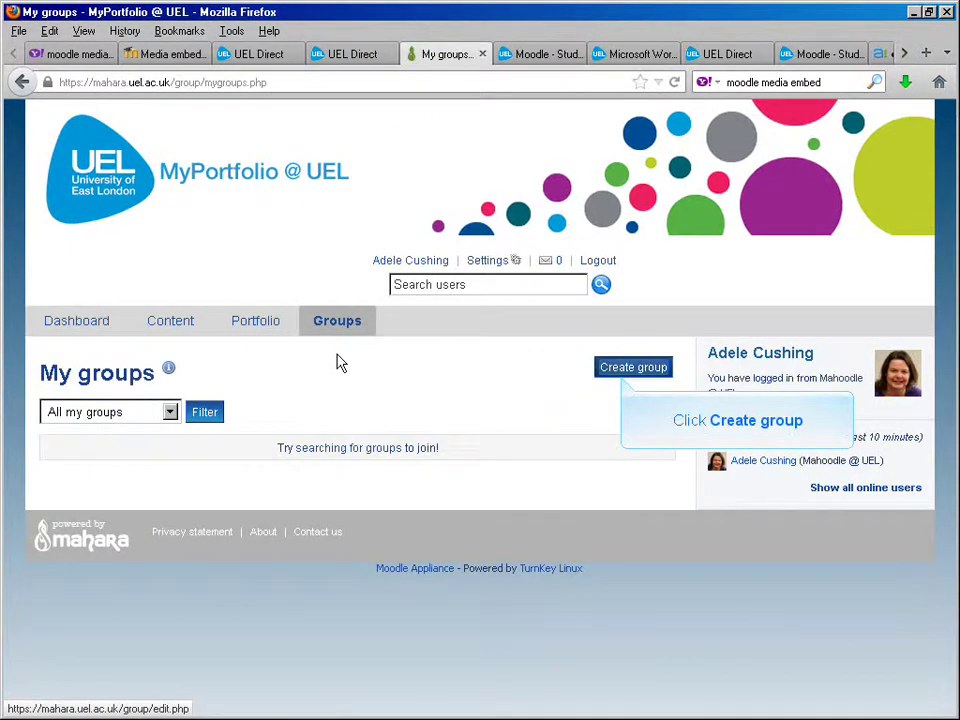
click(620, 369)
text(My f)
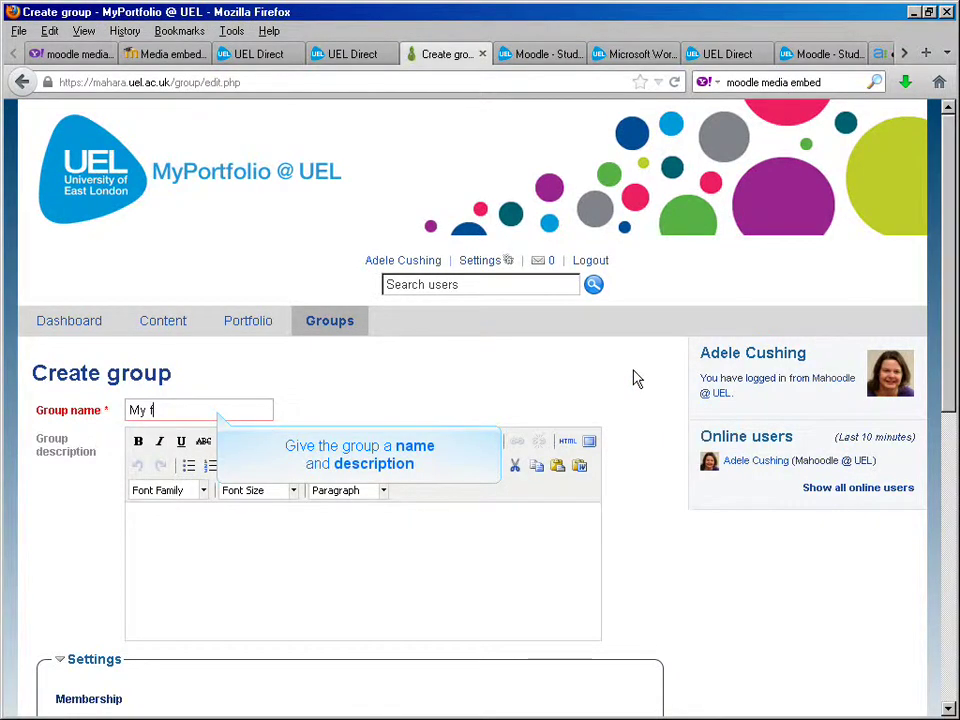
text(irst )
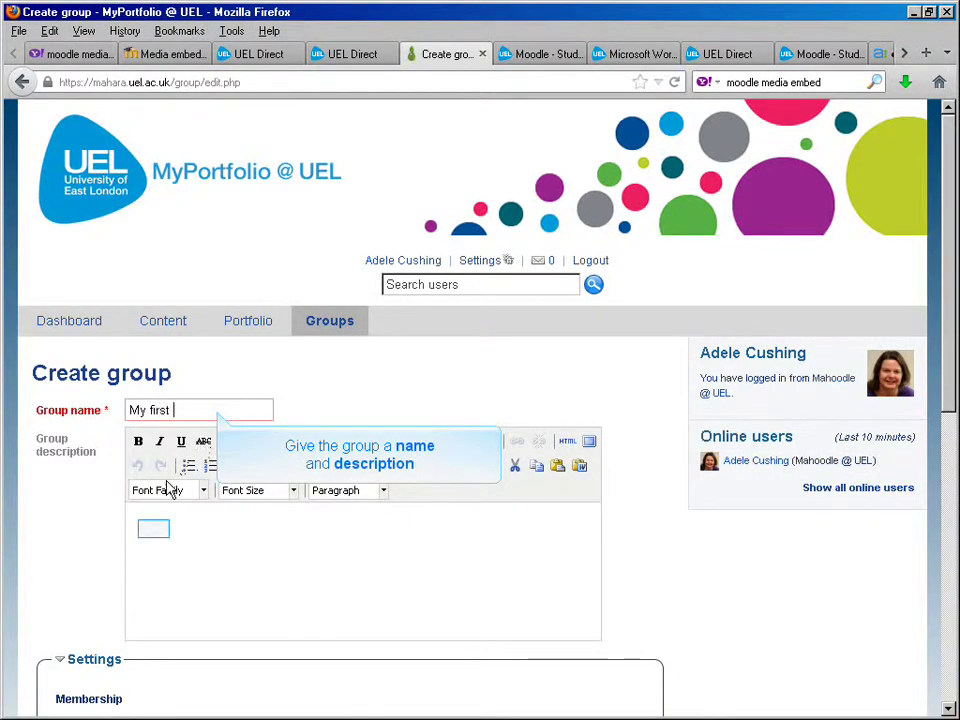
text(group)
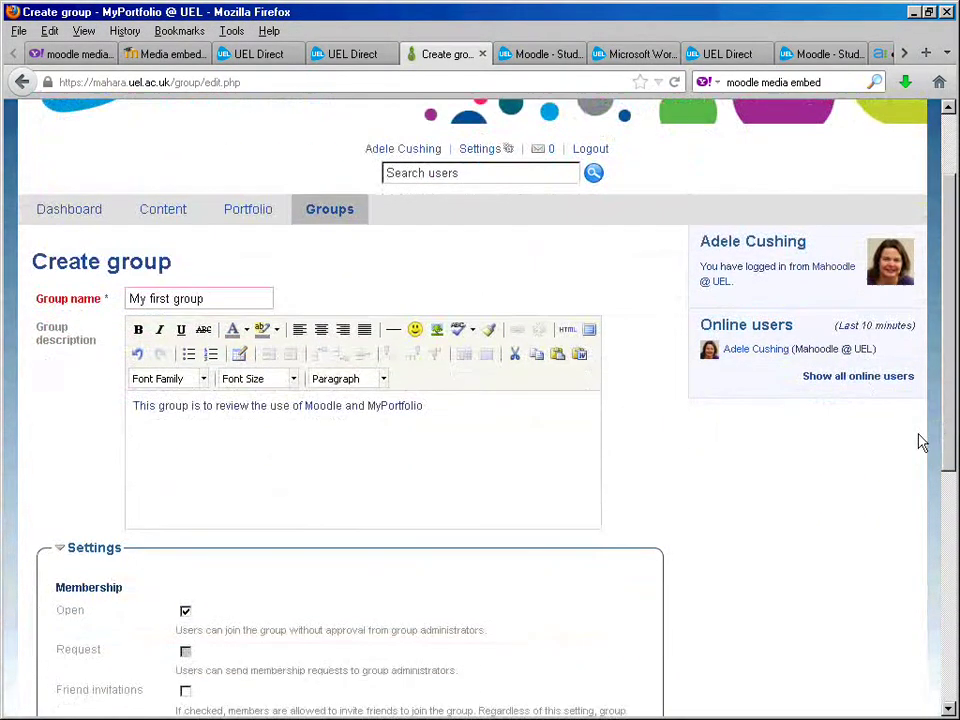
text(g)
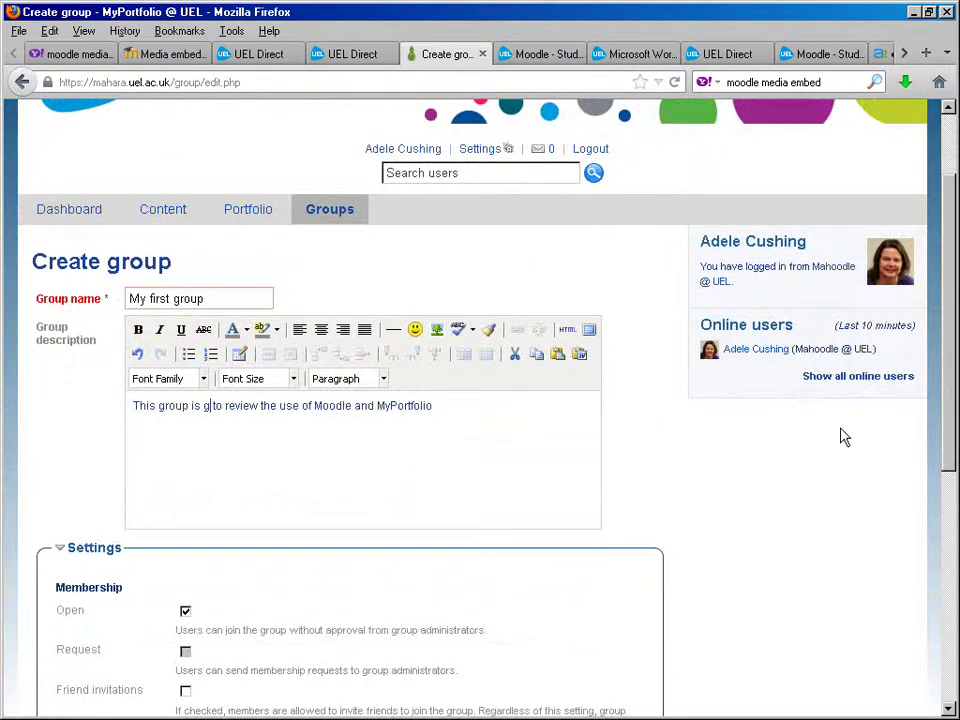
text(oing)
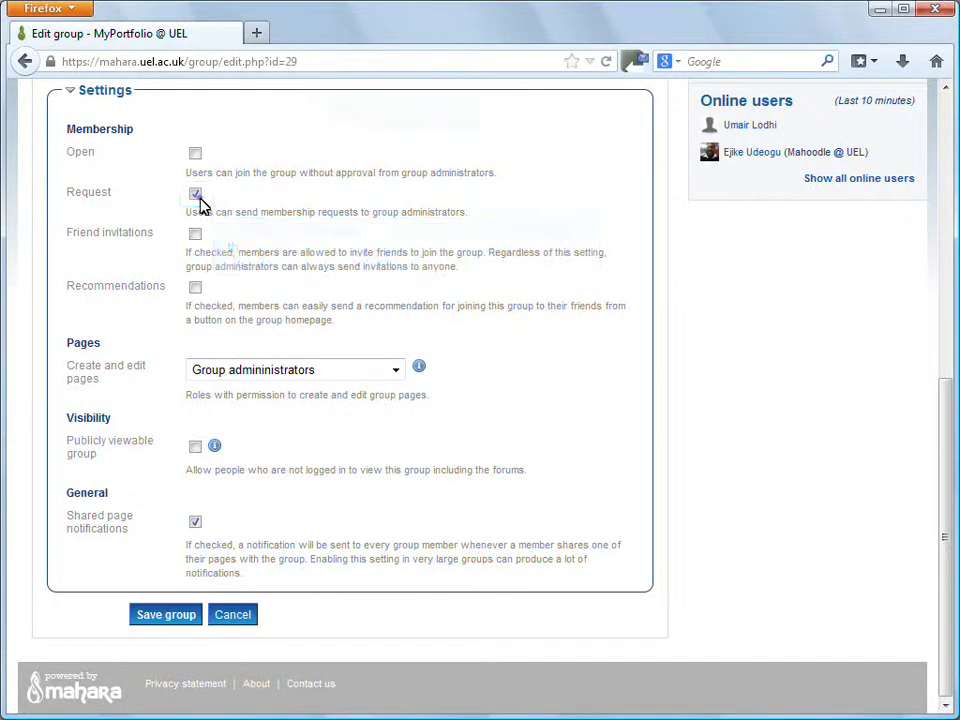
Restrict creating and editing the group's pages to group administrators.
click(349, 371)
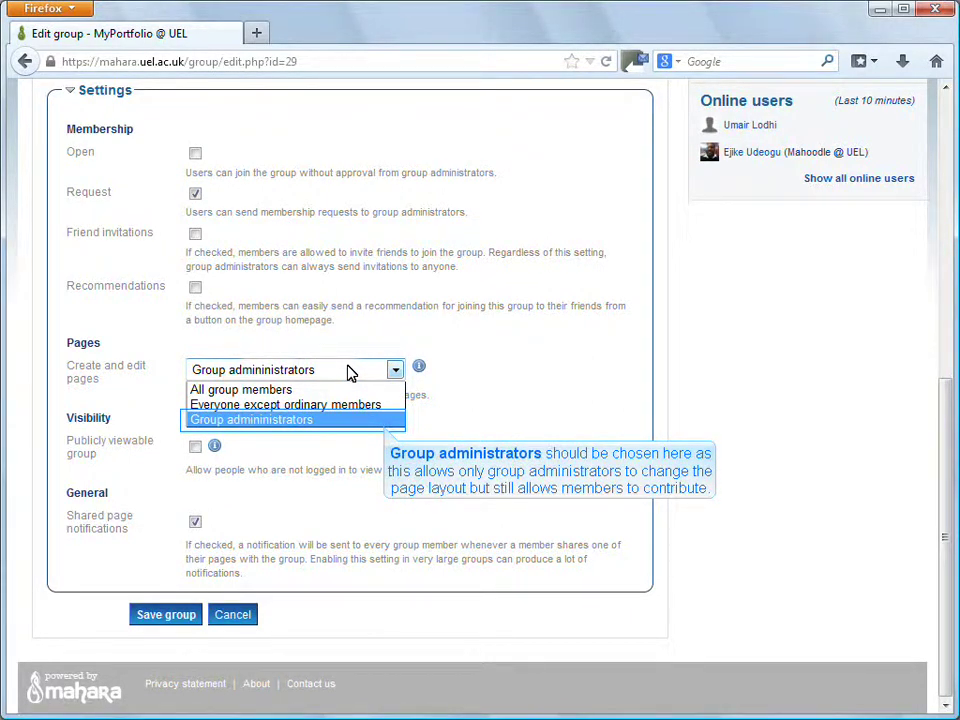
click(332, 420)
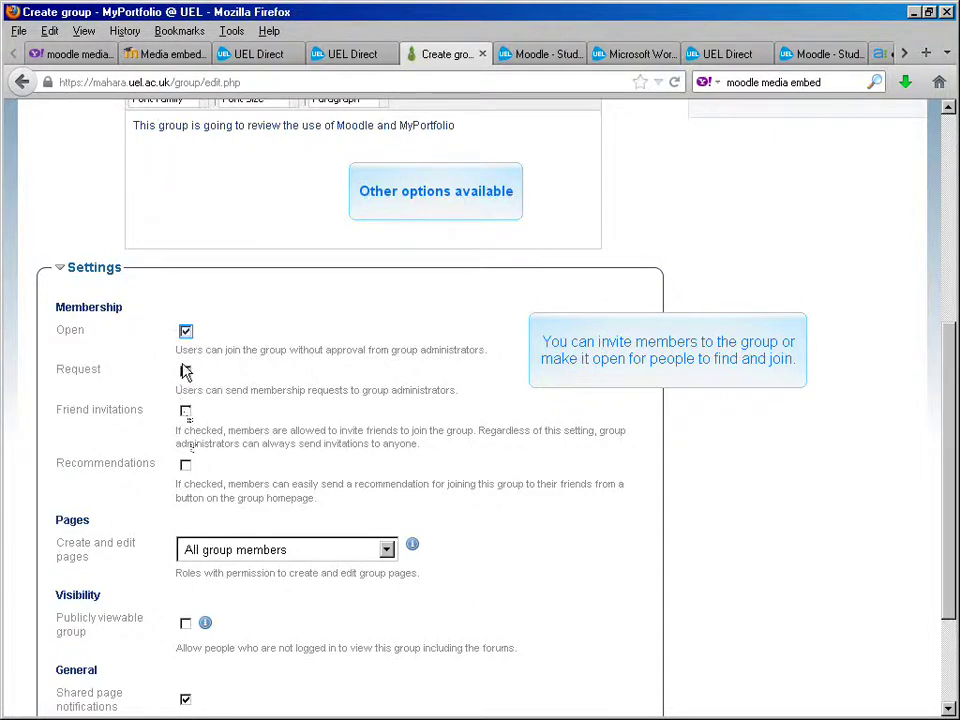
Disable Open membership for the new group and allow Friend invitations instead.
click(185, 332)
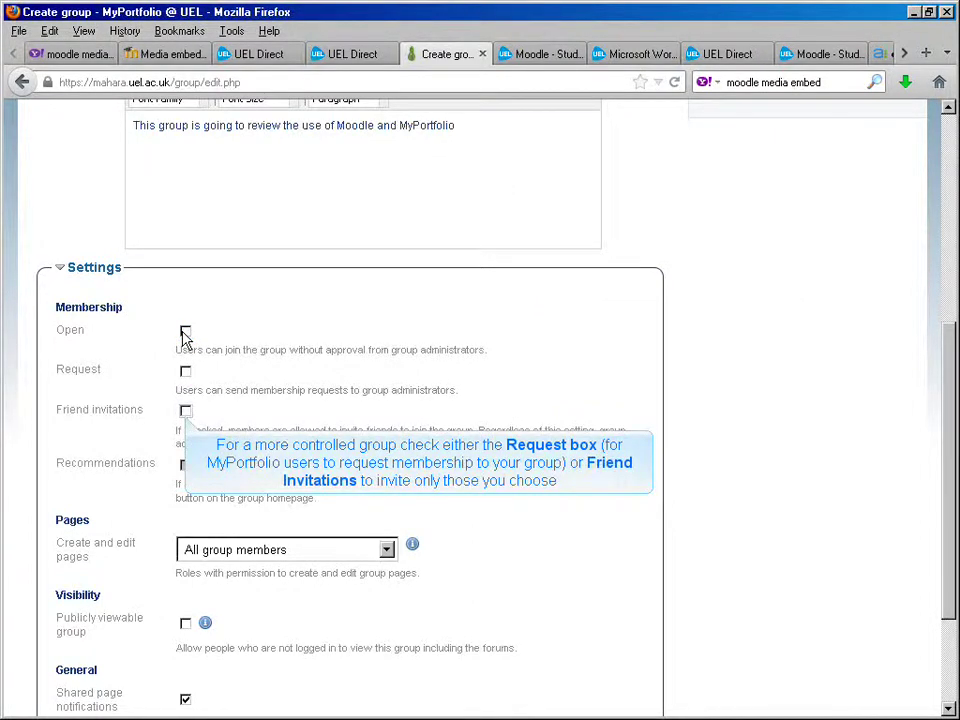
click(185, 411)
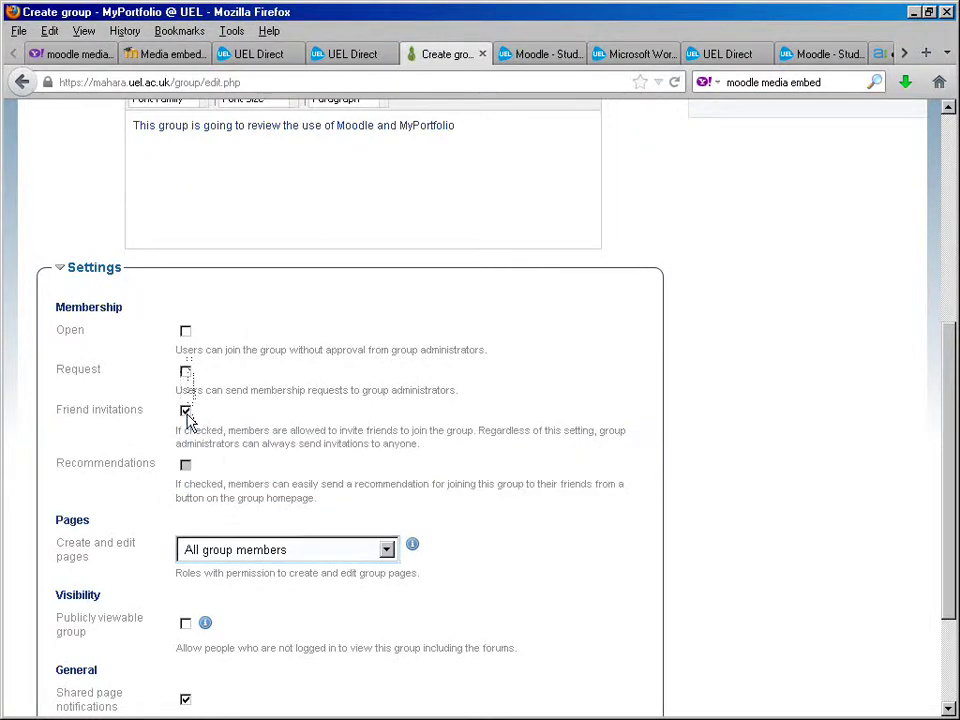
key(Tab)
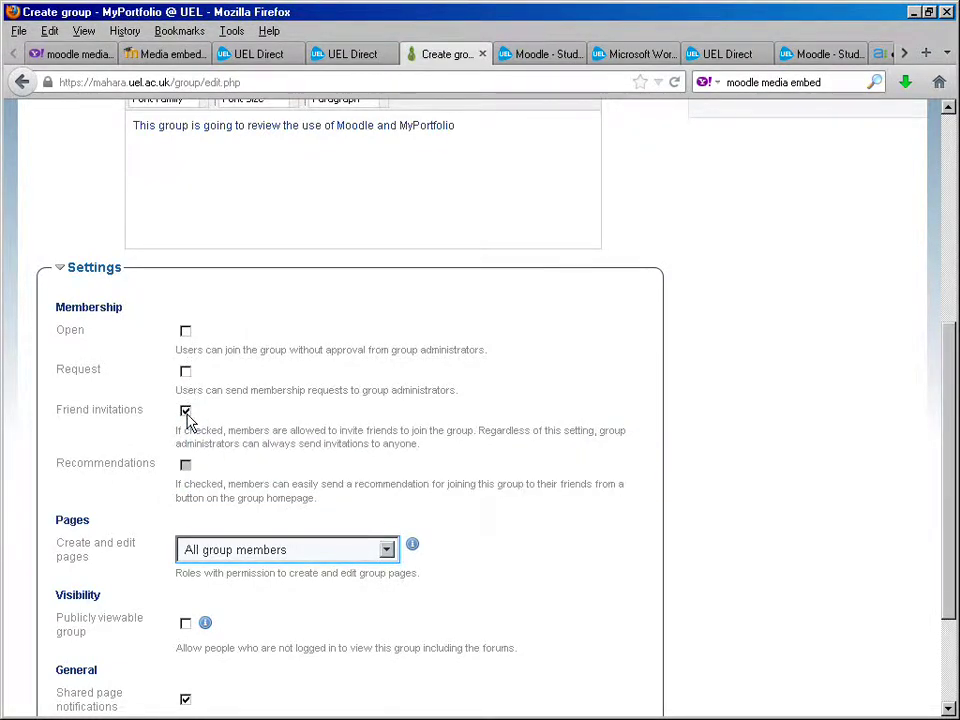
Keep page creation and editing set to All group members, turn off shared page notifications, and save the group.
click(387, 550)
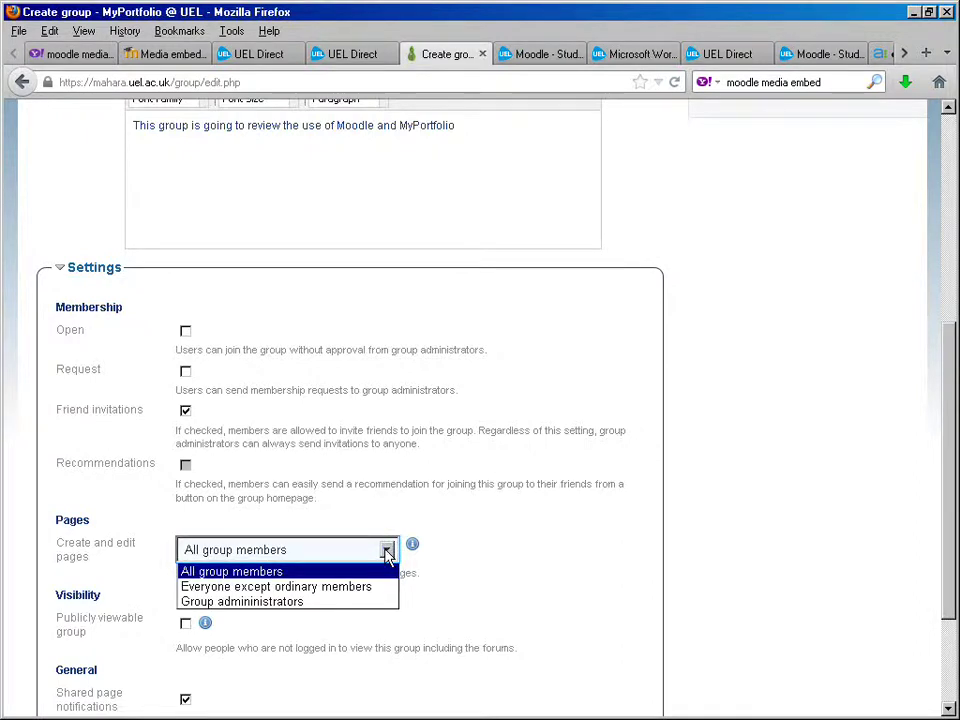
click(387, 553)
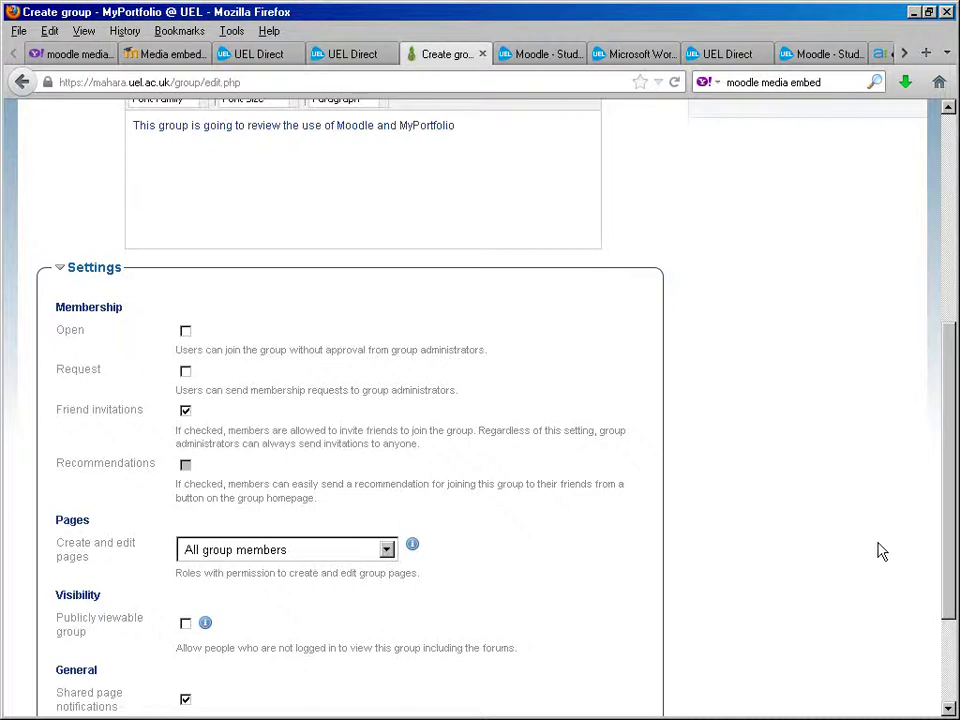
scroll(943, 540, down, 3)
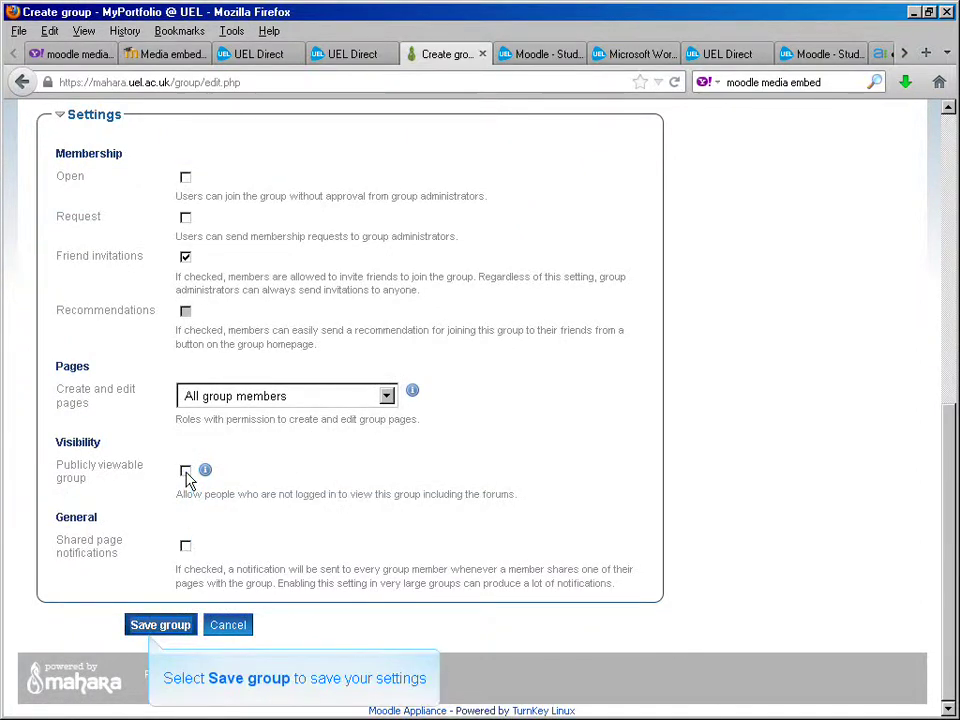
click(160, 625)
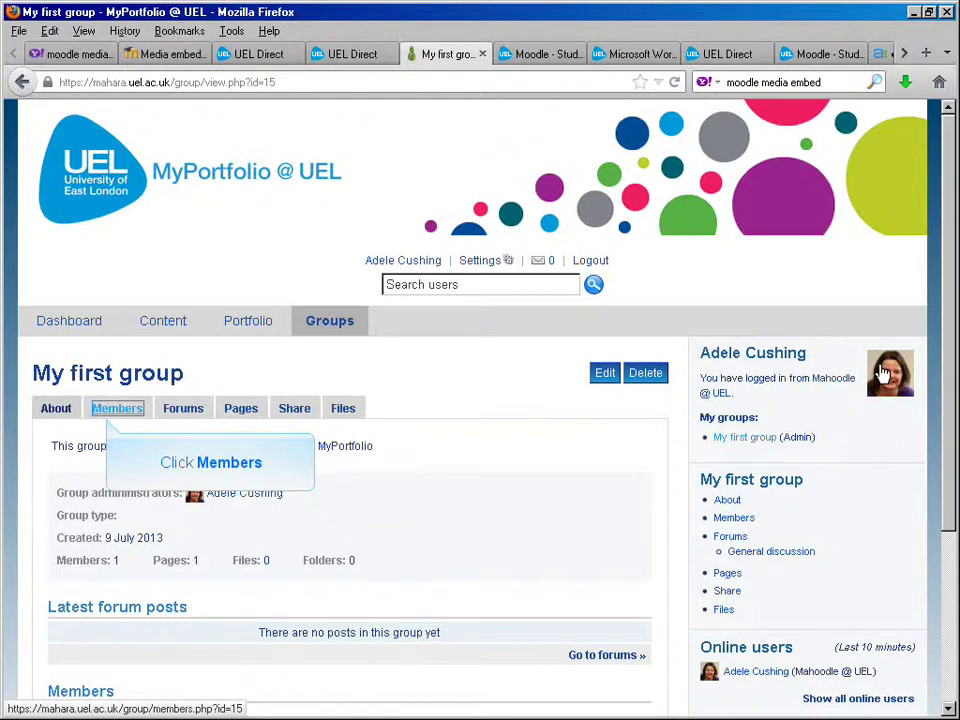
Search potential members by the invitee's first name in the group's multiple-invitations form and add the matching person to the users to be invited.
click(129, 411)
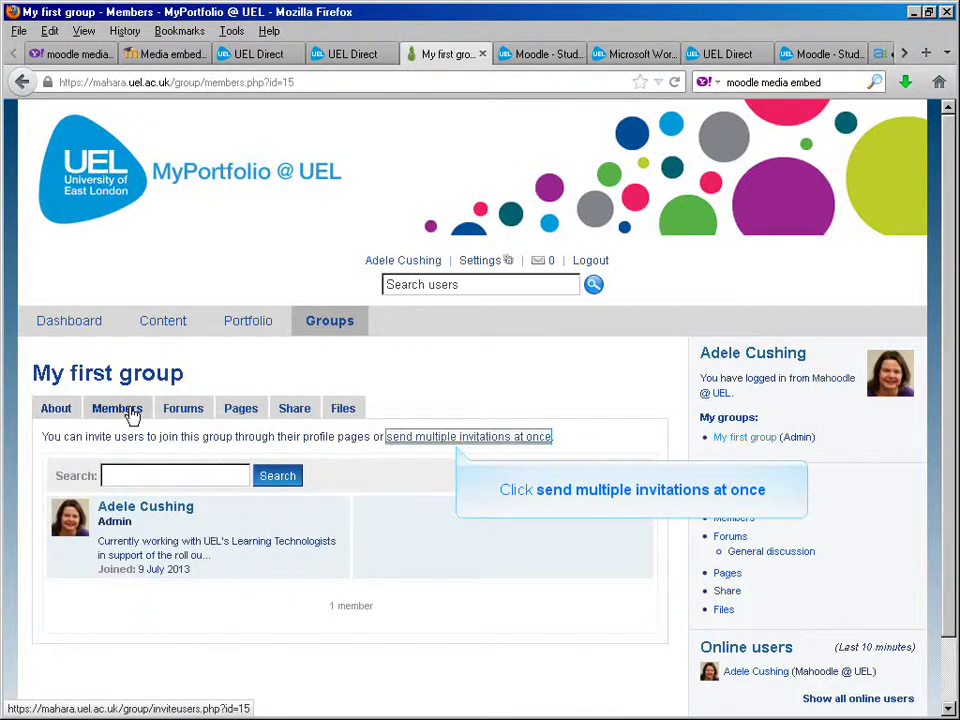
click(447, 437)
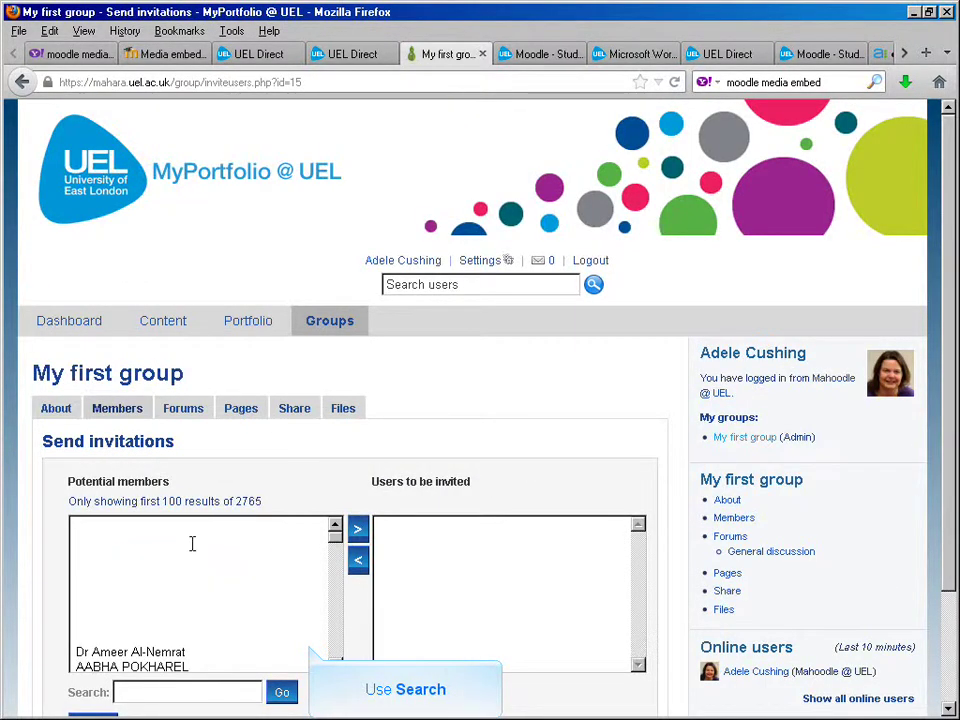
scroll(183, 567, down, 3)
click(184, 564)
text(Rose)
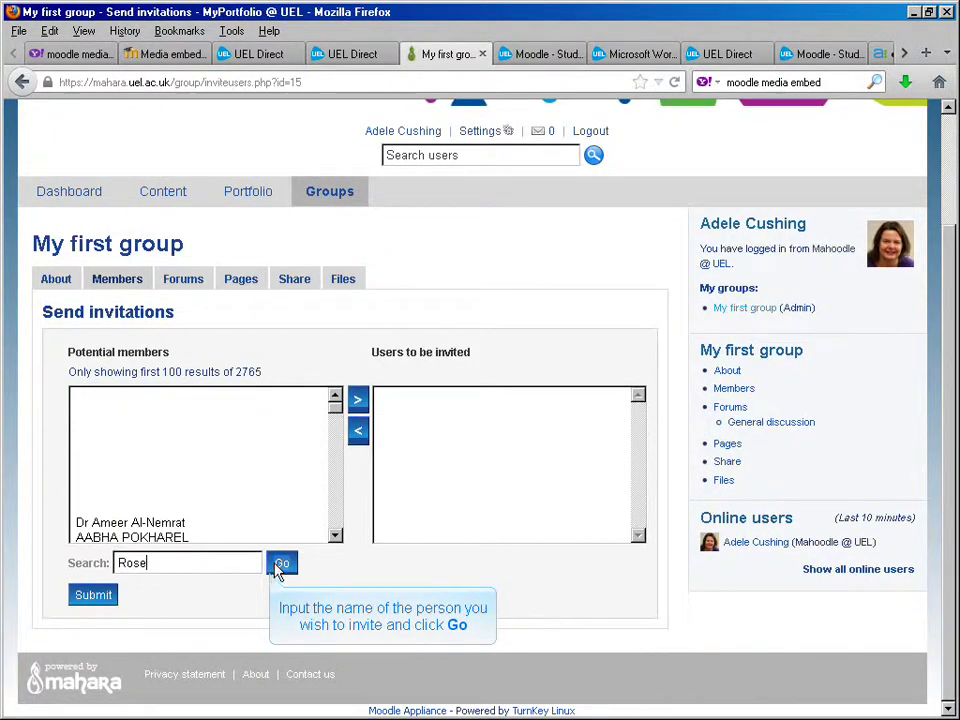
click(284, 565)
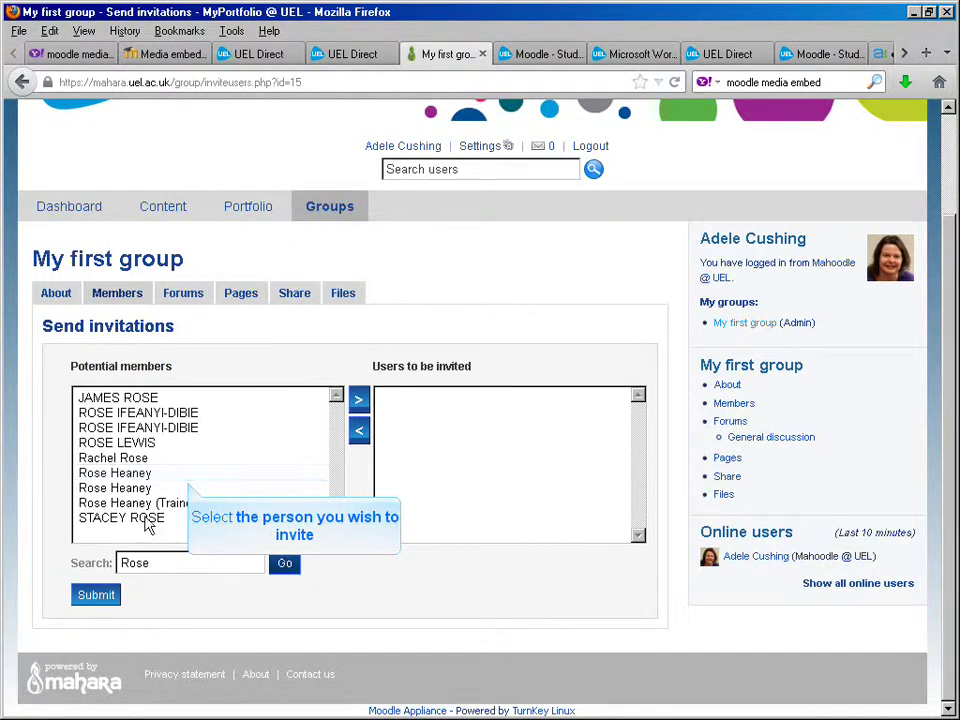
click(135, 476)
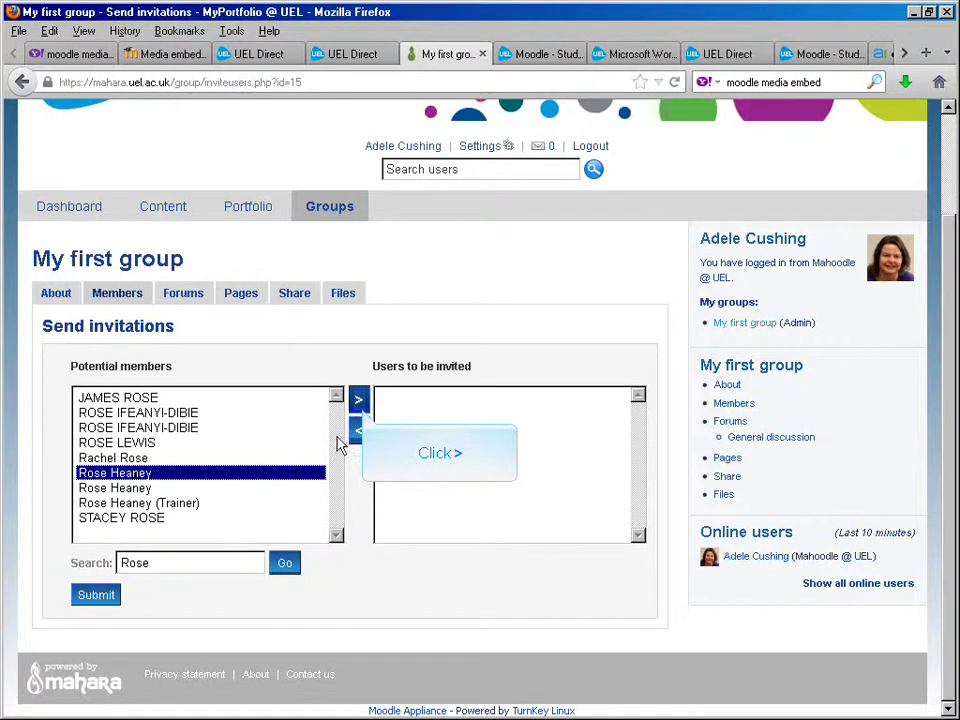
click(359, 400)
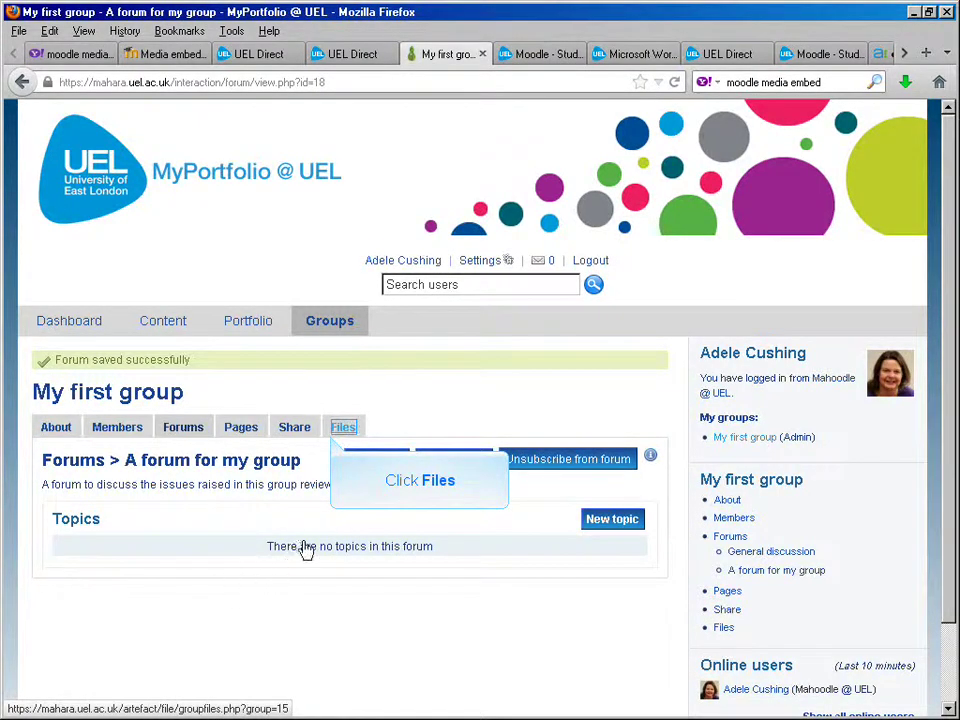
Upload Academic Writing Style.ppt from the Desktop to the group's files.
click(352, 426)
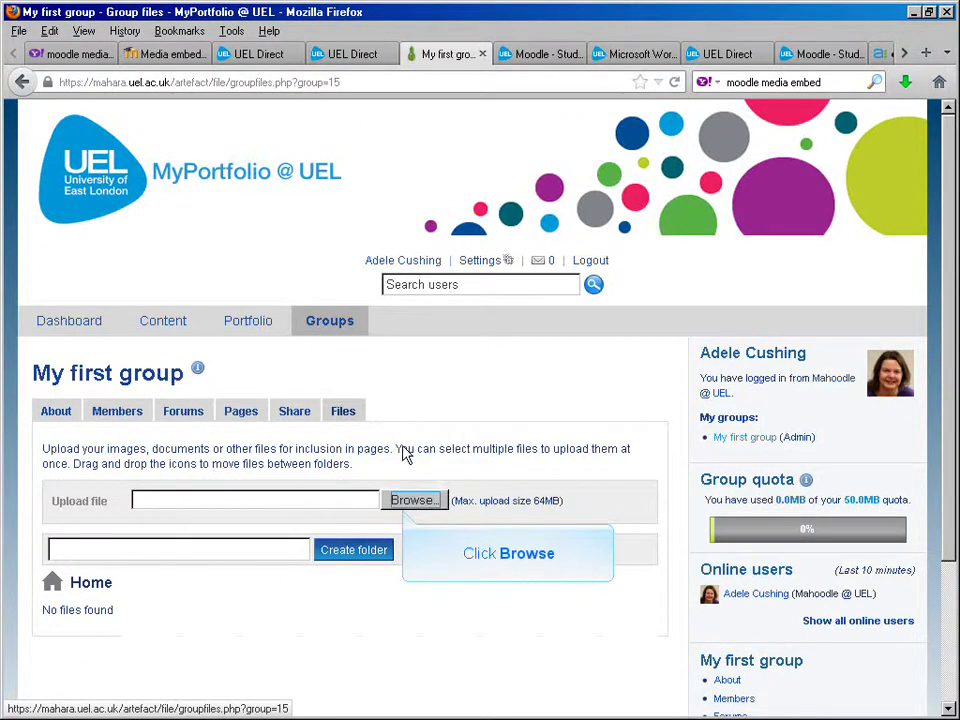
click(417, 505)
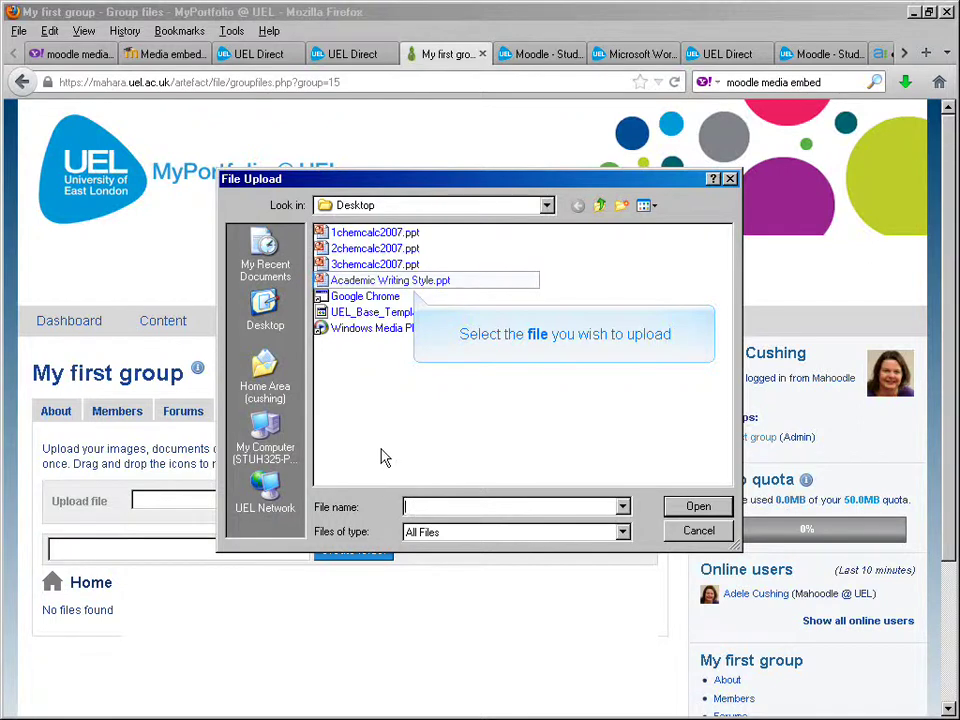
click(372, 283)
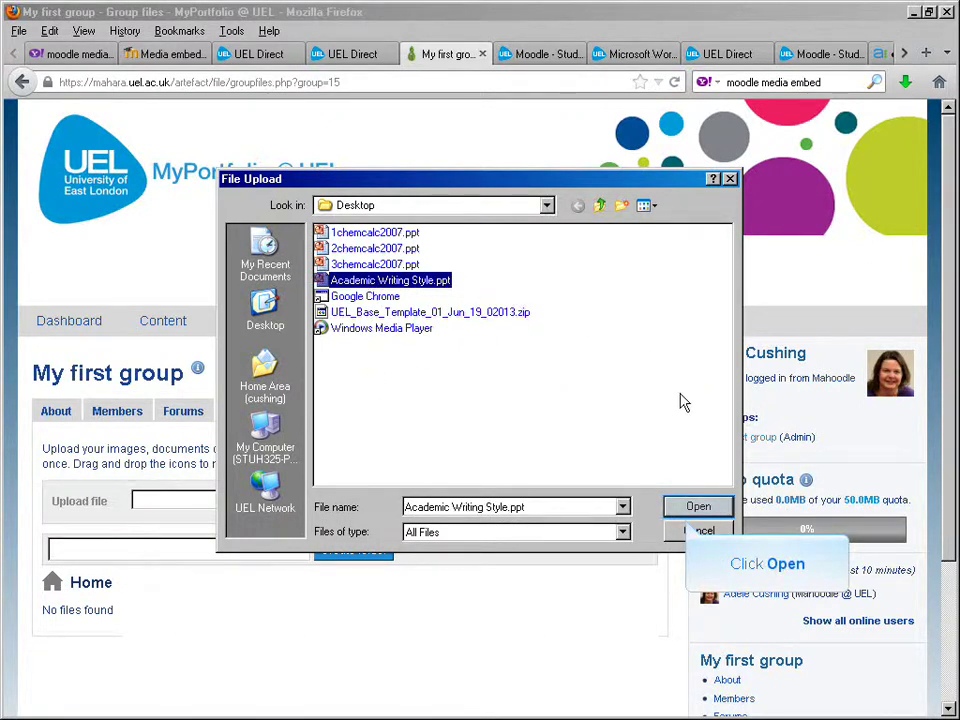
click(710, 512)
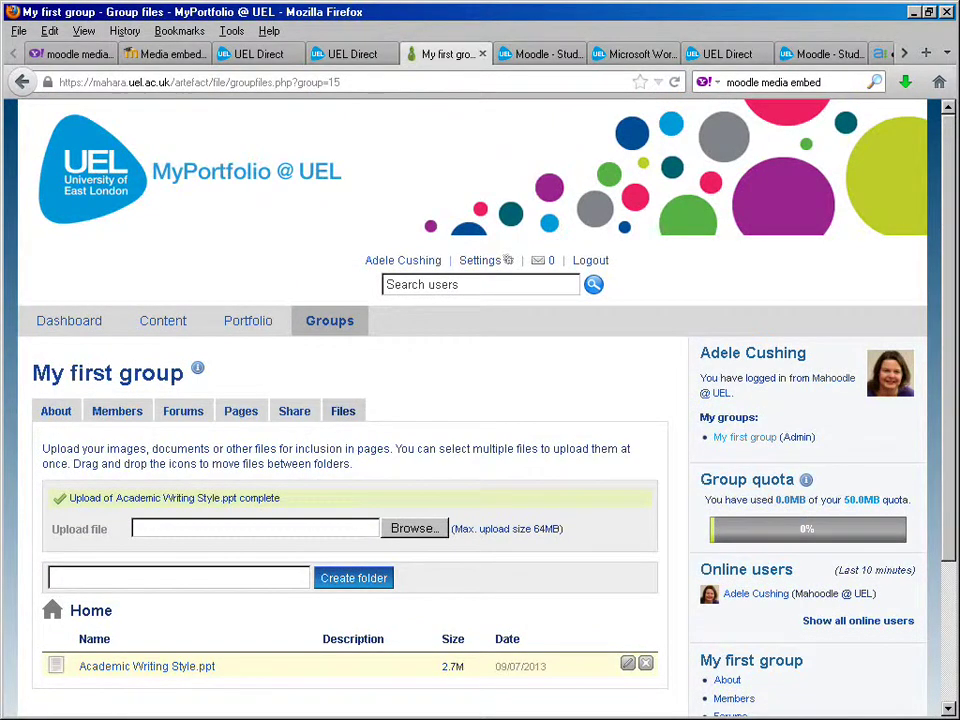
Create a folder named "PowerPoint Folder" in the group's files and move Academic Writing Style.ppt into it.
scroll(150, 483, down, 3)
text(P)
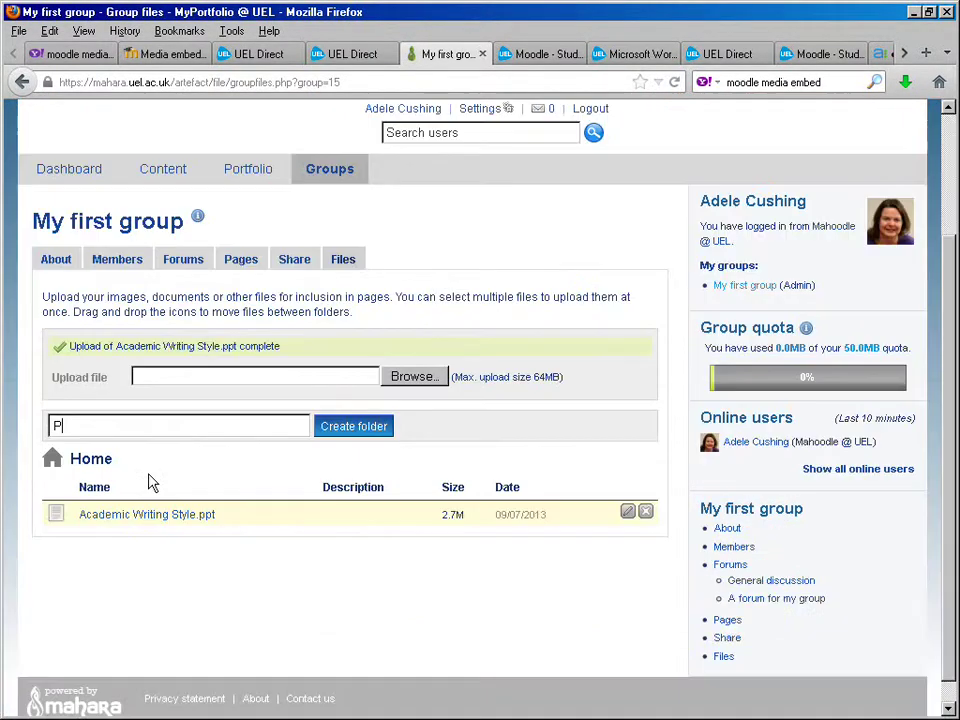
text(owerPoin)
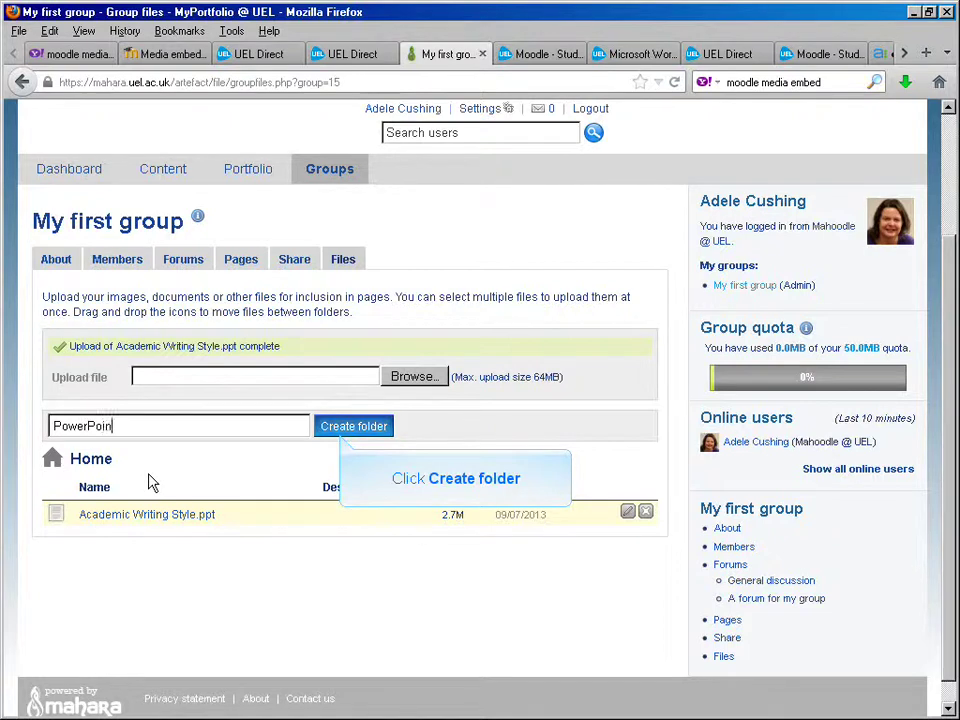
text(t Folder)
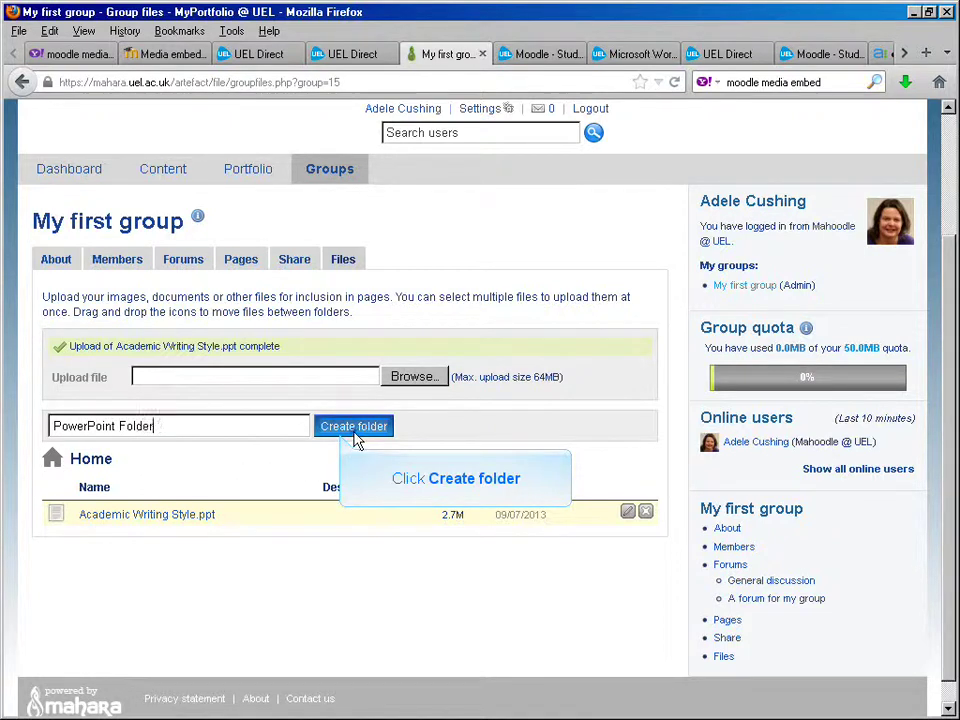
click(354, 426)
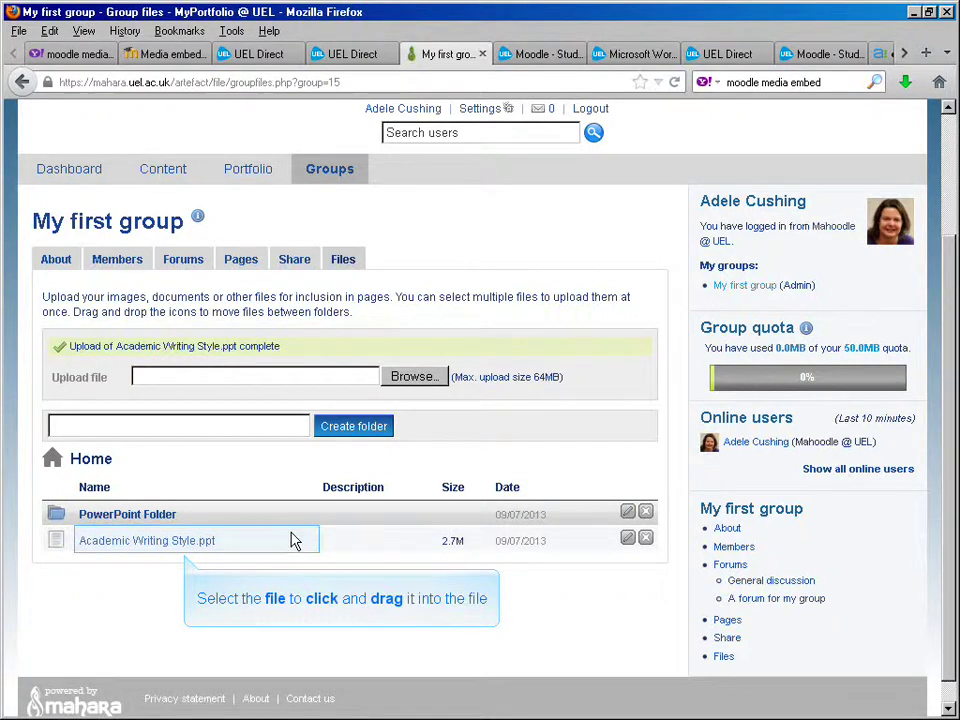
mouse_move(291, 540)
mouse_down()
mouse_move(64, 540)
mouse_move(59, 523)
mouse_up()
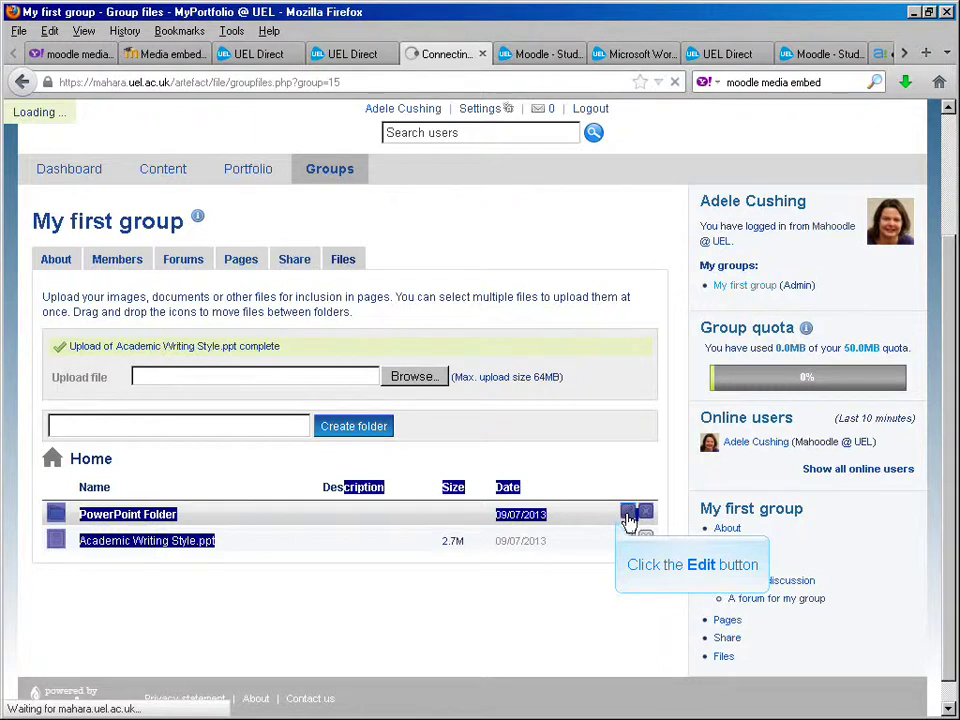
Give PowerPoint Folder the description "PowerPoint files" and tags "academic, review", allow comments, and save the changes.
click(627, 514)
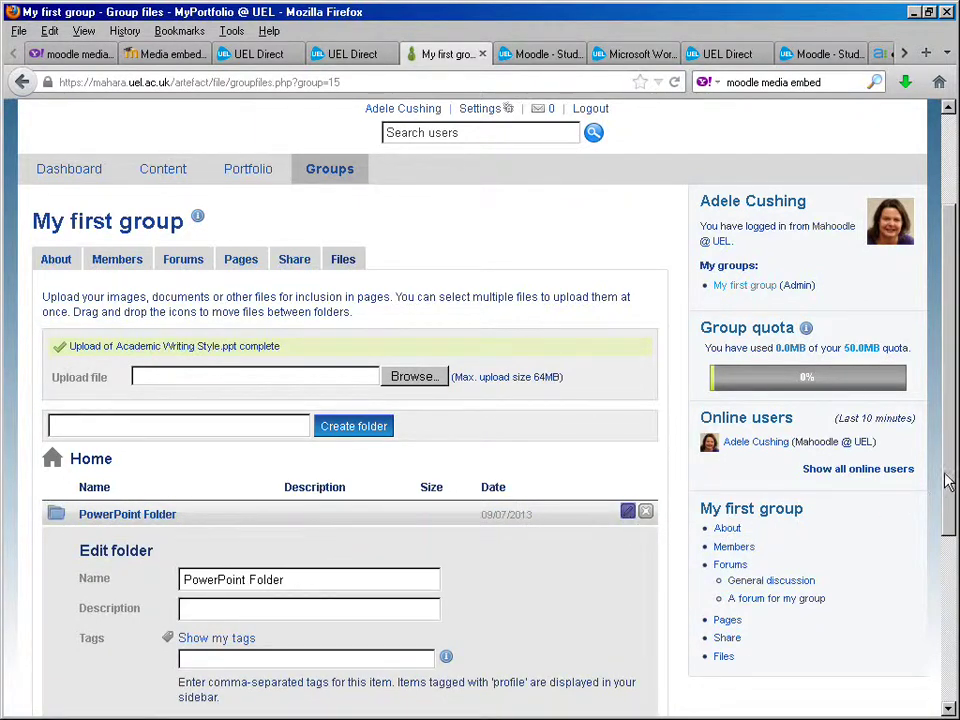
drag(950, 477, 936, 596)
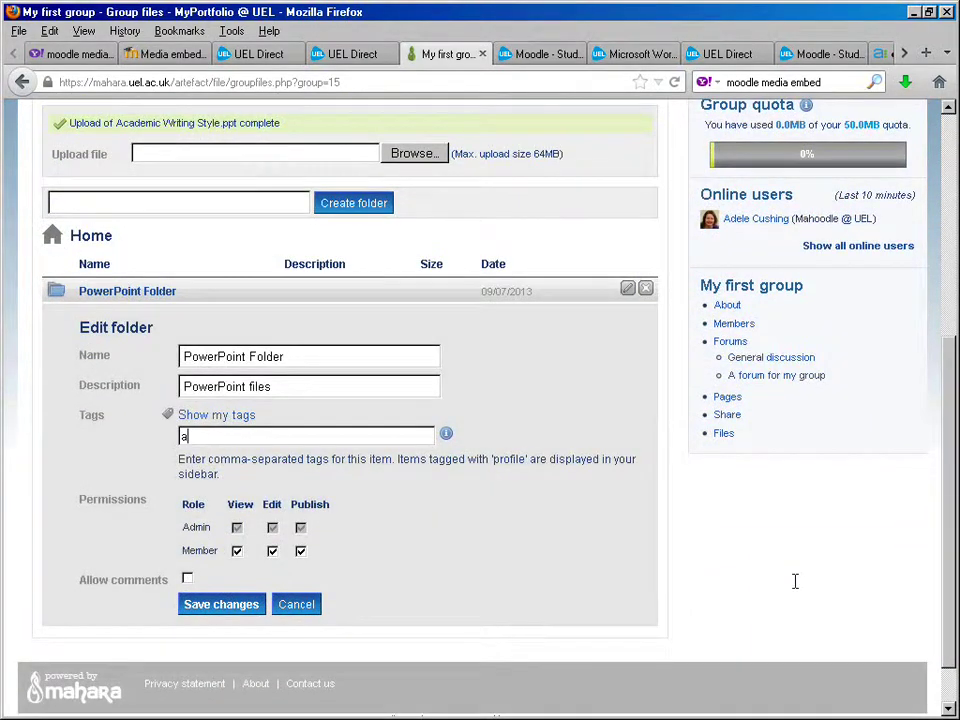
text(cademic)
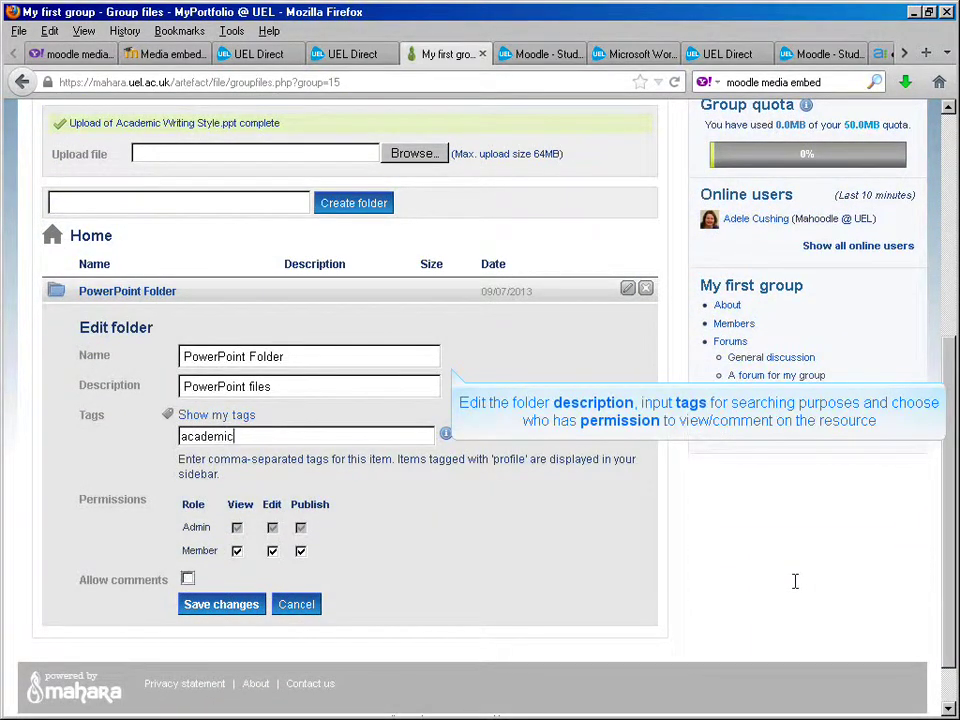
text(, review)
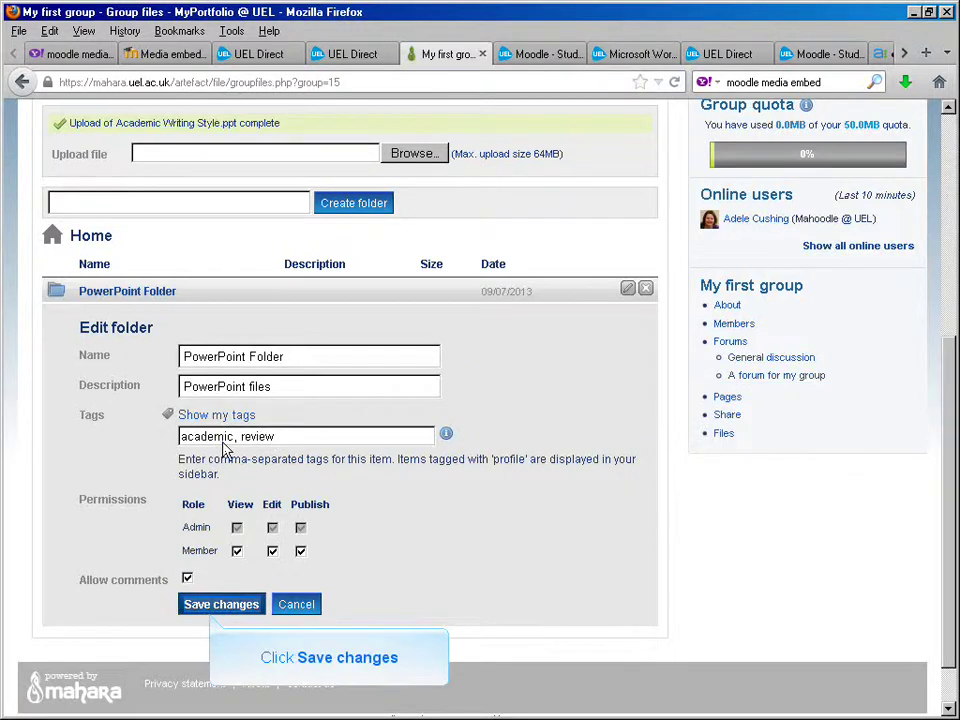
click(237, 609)
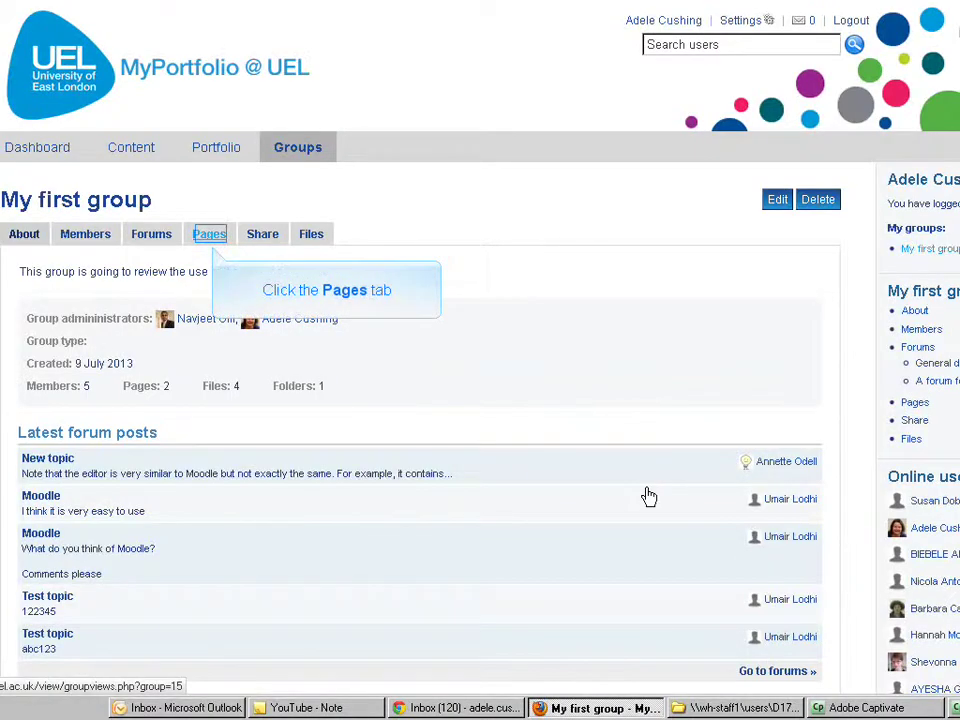
Open the pages of My first group and start creating a new group page.
click(209, 236)
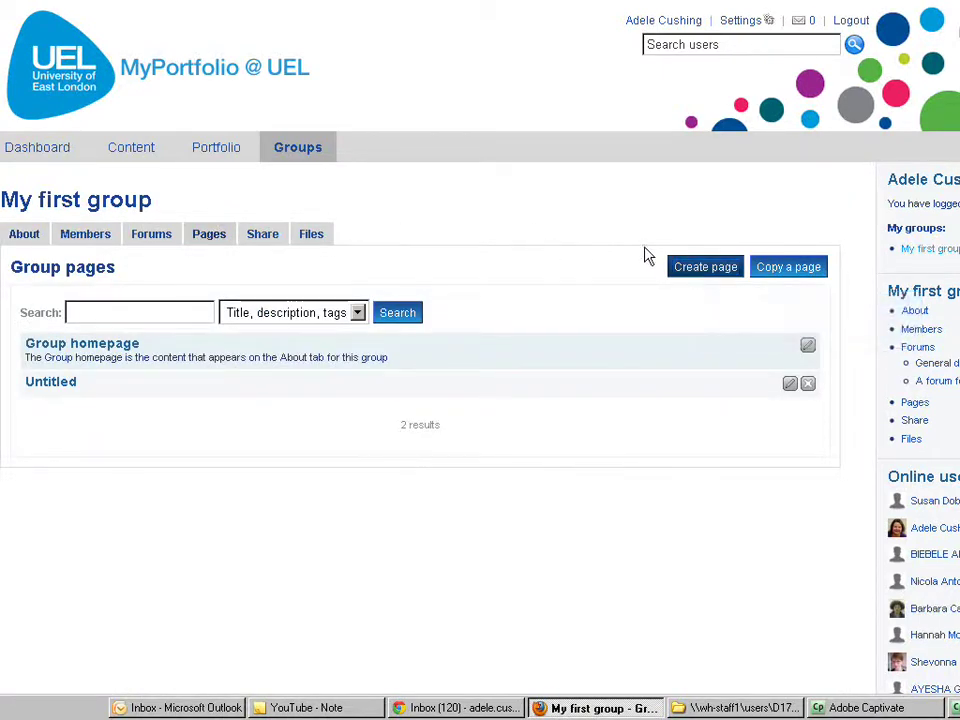
click(714, 269)
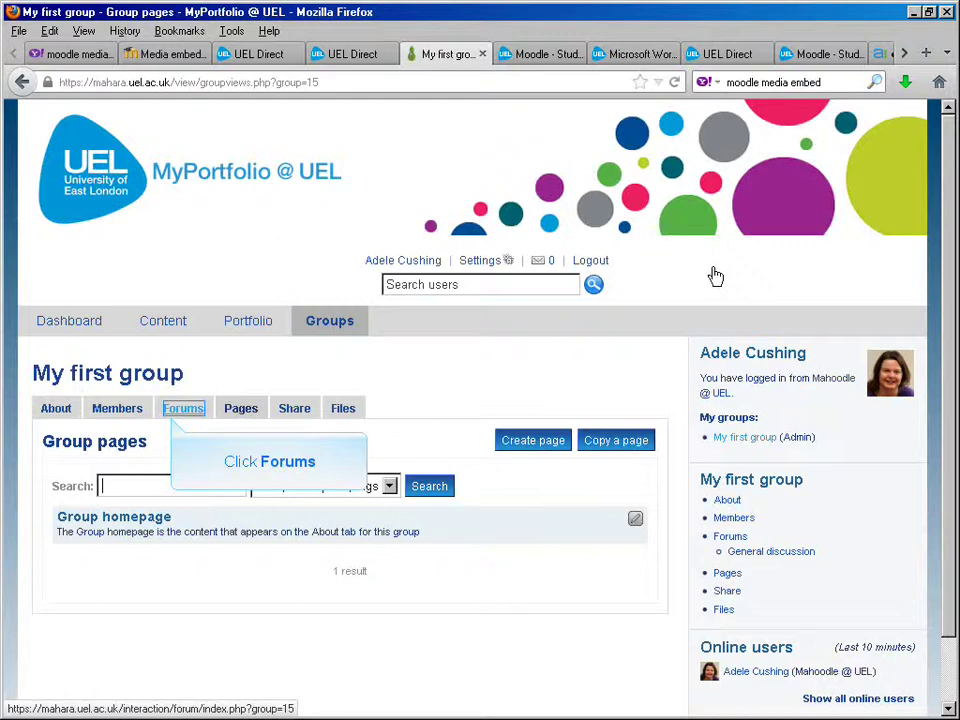
Start a new group forum titled "A forum for my group", described "A forum to discuss the issues raised in this group review", with indent mode Fully expand.
click(184, 416)
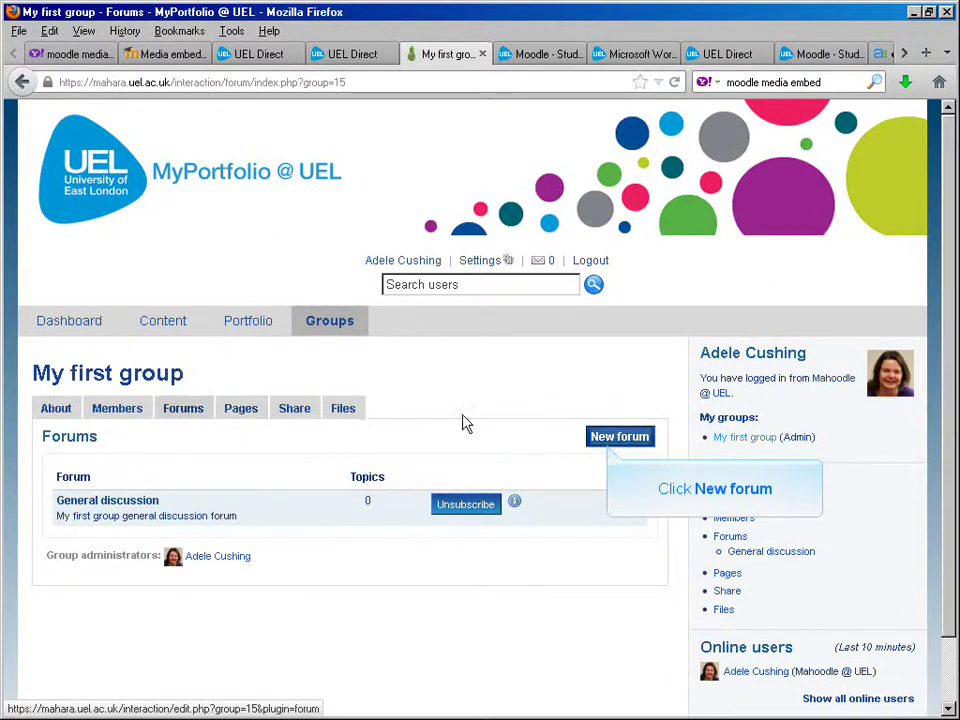
click(617, 441)
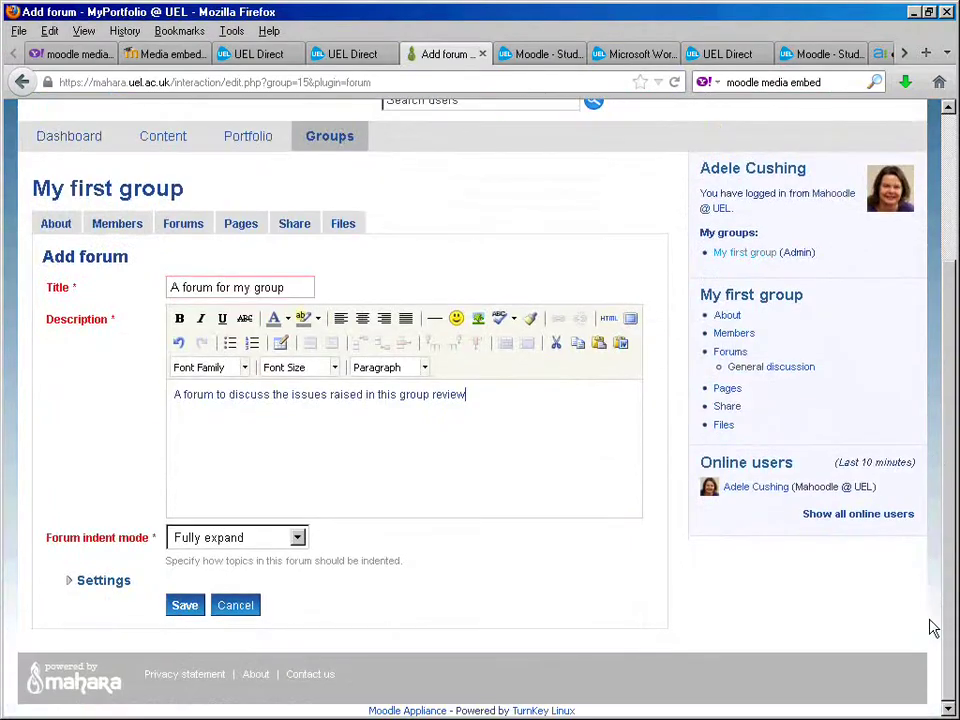
click(236, 537)
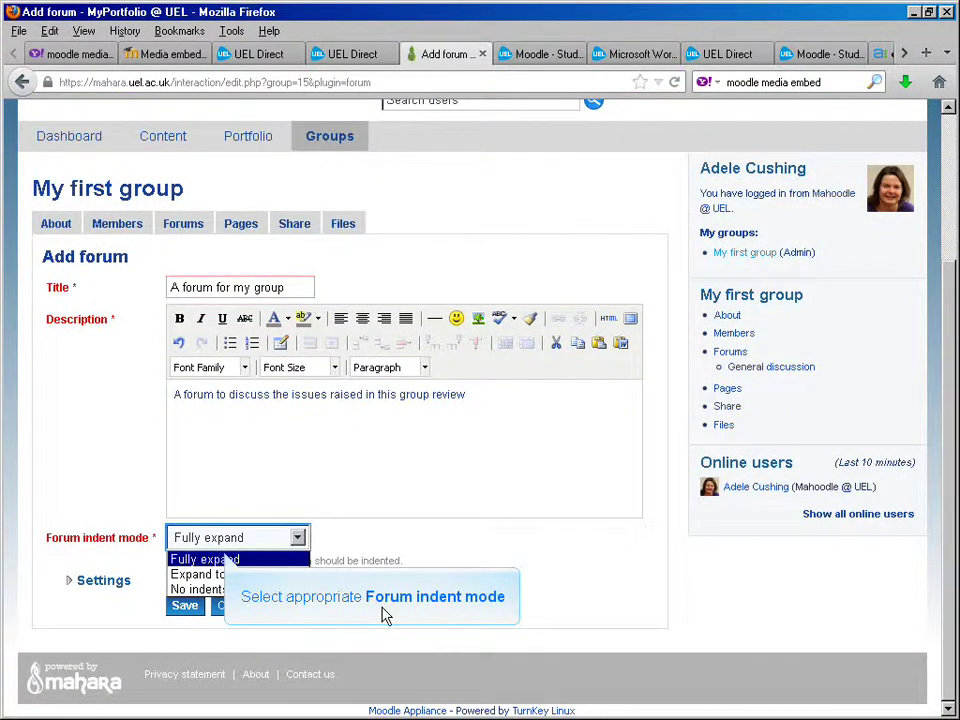
click(270, 555)
key(Tab)
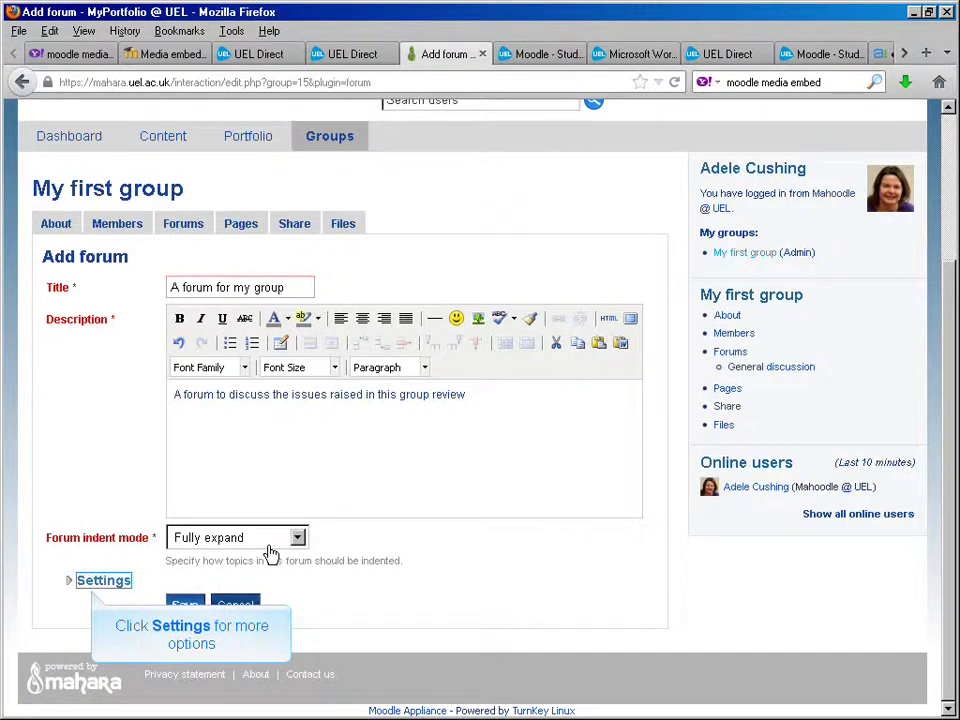
Expand the new forum's additional settings and enable automatic subscription of group users.
click(97, 582)
drag(948, 470, 930, 577)
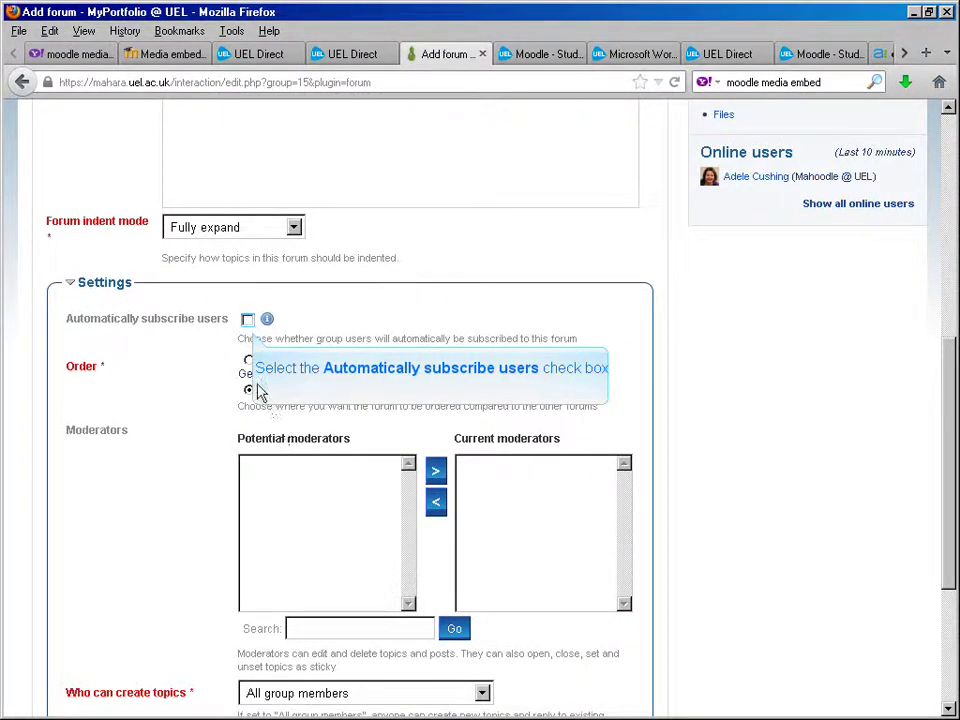
click(247, 321)
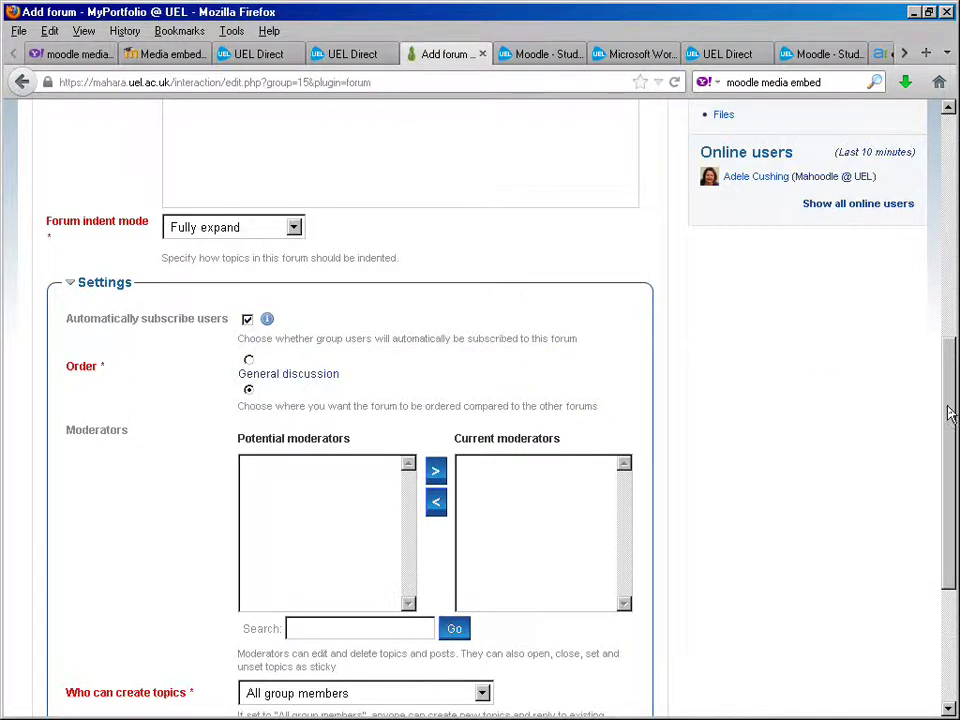
scroll(952, 427, down, 3)
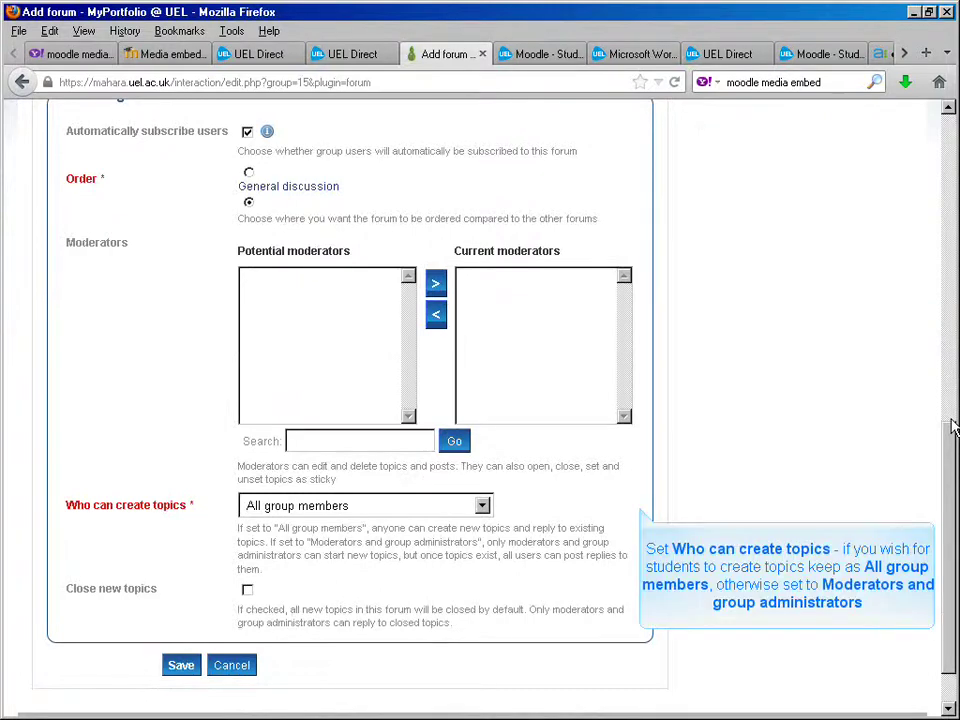